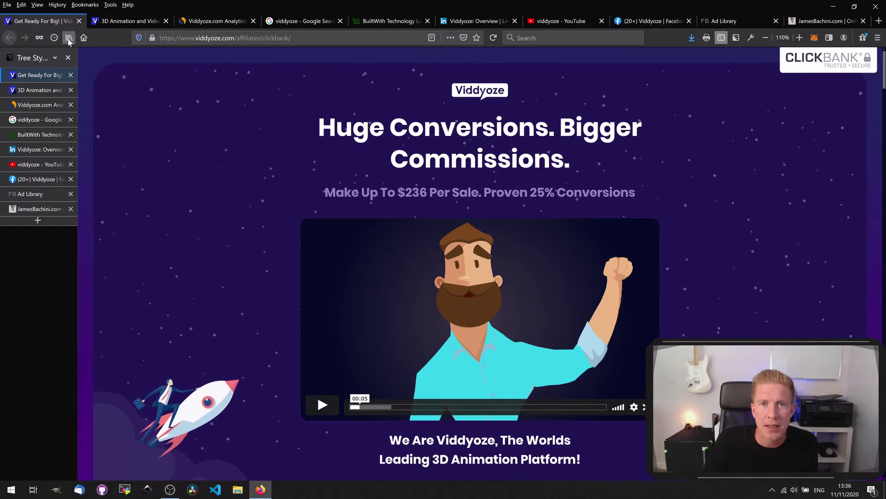
Open the Viddyoze special-offer sales page and start its promo video.
{"action": "left_click", "coordinate": [27, 91]}
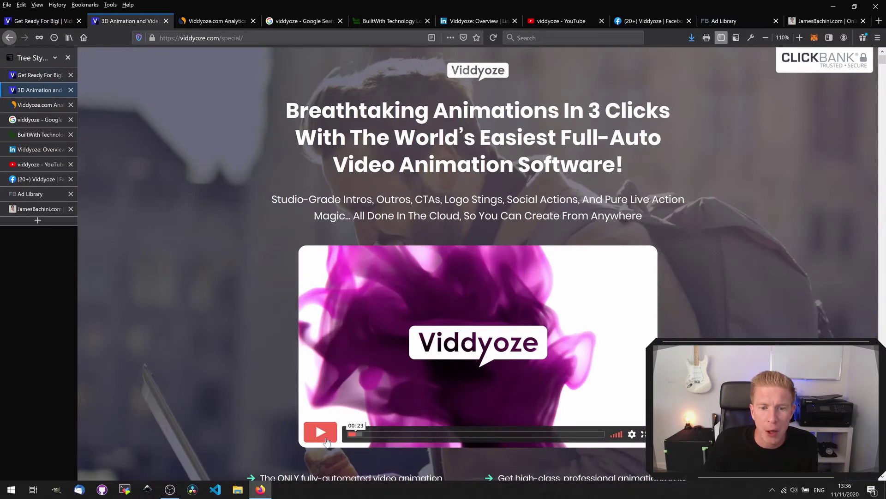
{"action": "left_click", "coordinate": [327, 438]}
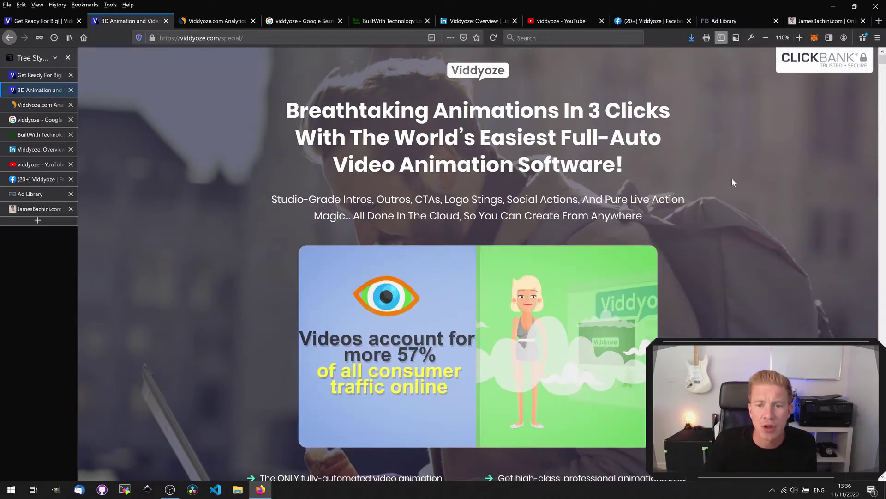
{"action": "scroll", "coordinate": [733, 179], "scroll_direction": "down", "scroll_amount": 7}
{"action": "scroll", "coordinate": [732, 182], "scroll_direction": "down", "scroll_amount": 2}
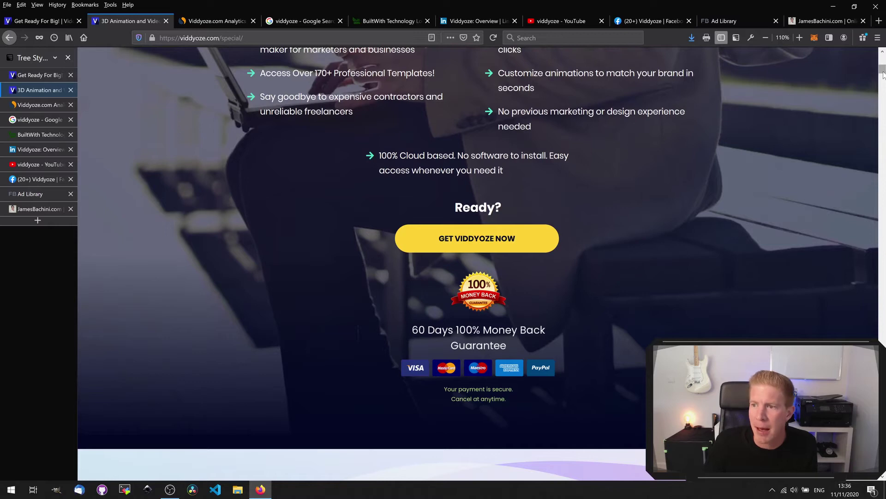
Jump down to the $77 and $97 purchase plans, then bring up viddyoze.com on SimilarWeb.
{"action": "left_click_drag", "start_coordinate": [883, 74], "coordinate": [879, 482]}
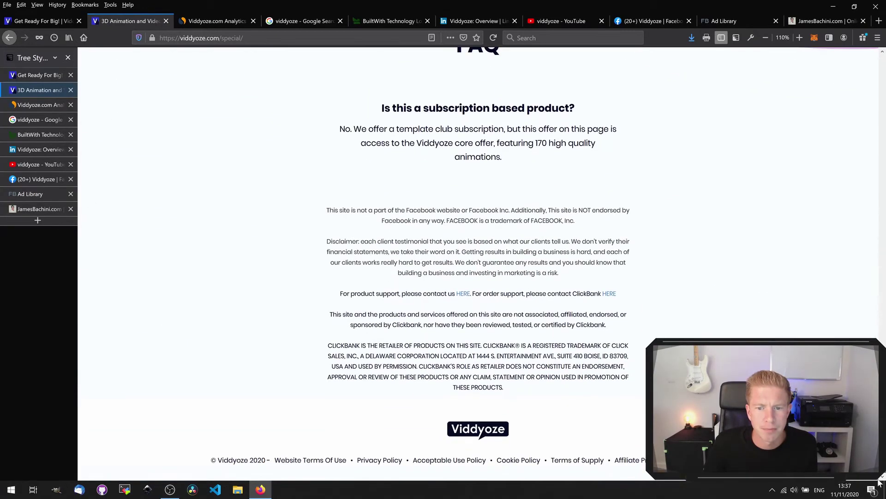
{"action": "scroll", "coordinate": [455, 294], "scroll_direction": "up", "scroll_amount": 10}
{"action": "scroll", "coordinate": [456, 293], "scroll_direction": "down", "scroll_amount": 4}
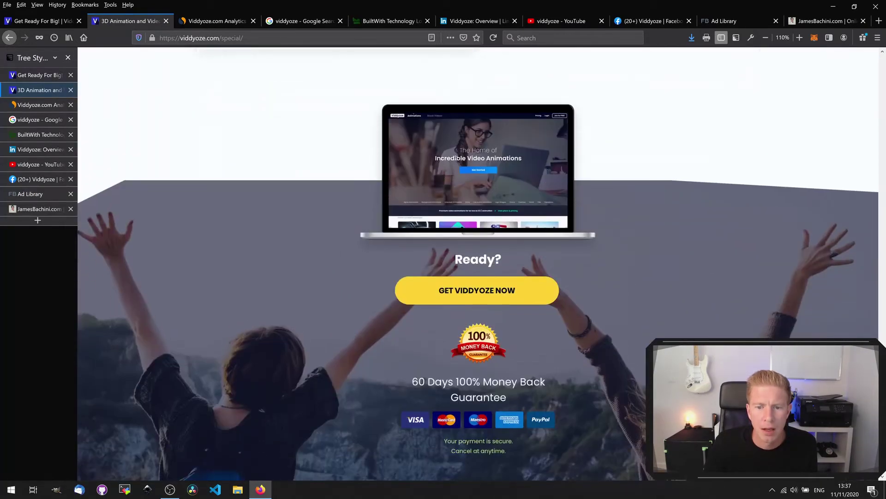
{"action": "left_click", "coordinate": [456, 293]}
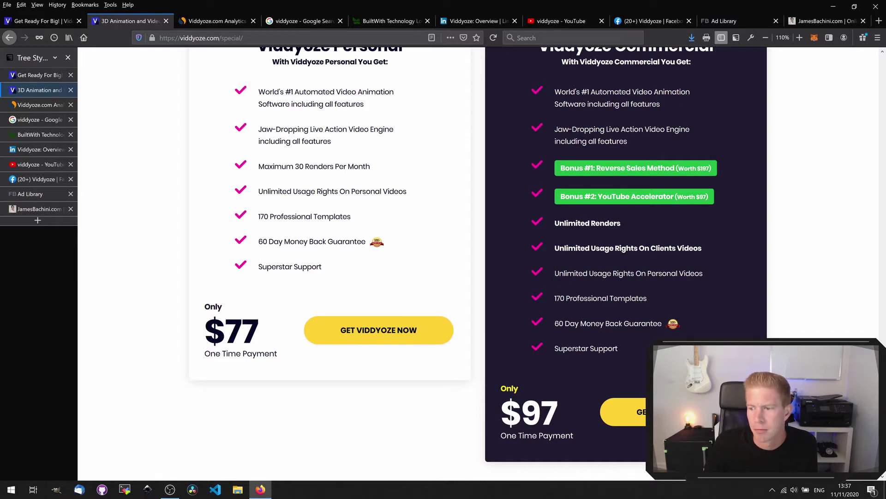
{"action": "left_click", "coordinate": [230, 20]}
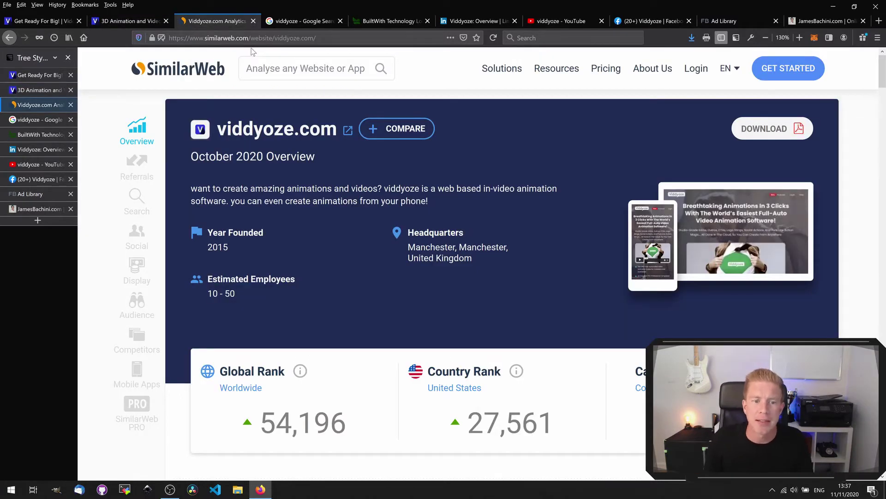
Look over viddyoze.com's SimilarWeb overview and its six-month Total Visits chart.
{"action": "scroll", "coordinate": [384, 233], "scroll_direction": "down", "scroll_amount": 4}
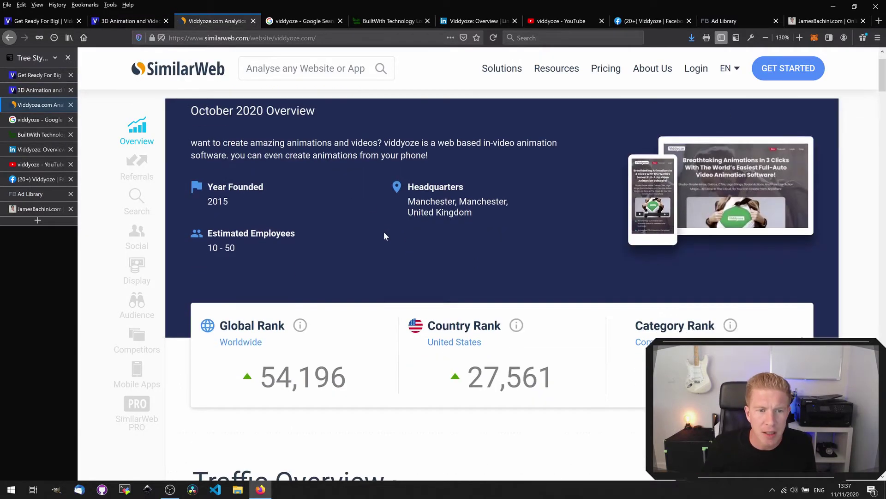
{"action": "scroll", "coordinate": [387, 247], "scroll_direction": "down", "scroll_amount": 4}
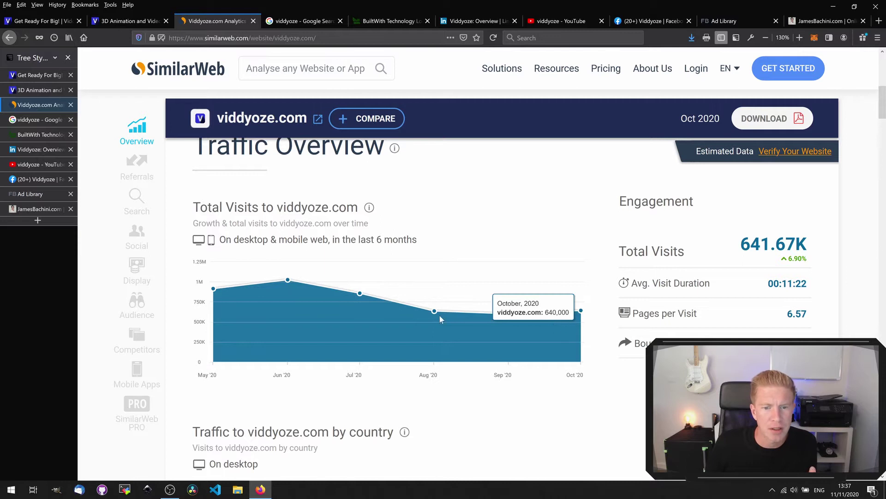
{"action": "mouse_move", "coordinate": [287, 282]}
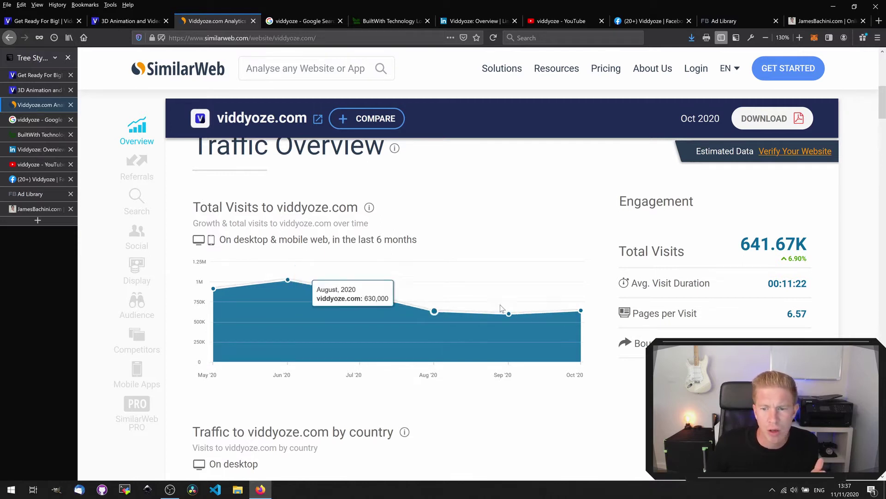
{"action": "mouse_move", "coordinate": [581, 315]}
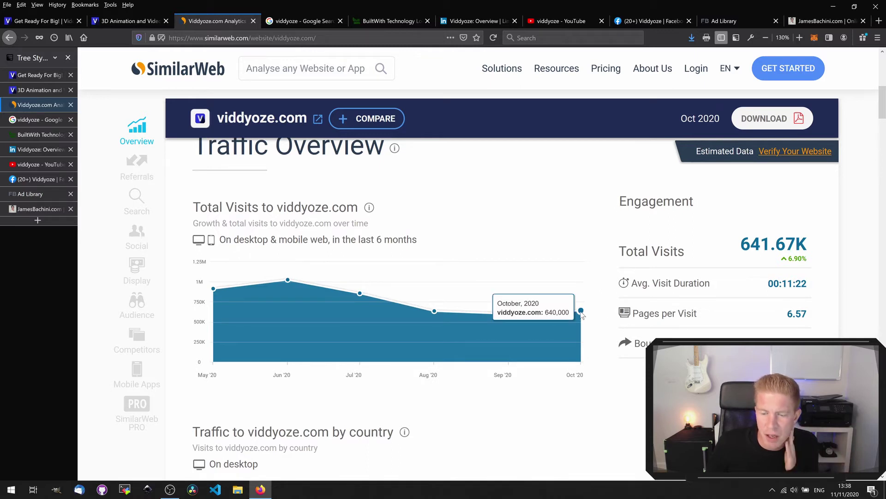
Highlight the United States' 31.81% share of visits, then move down to traffic sources.
{"action": "scroll", "coordinate": [779, 306], "scroll_direction": "down", "scroll_amount": 5}
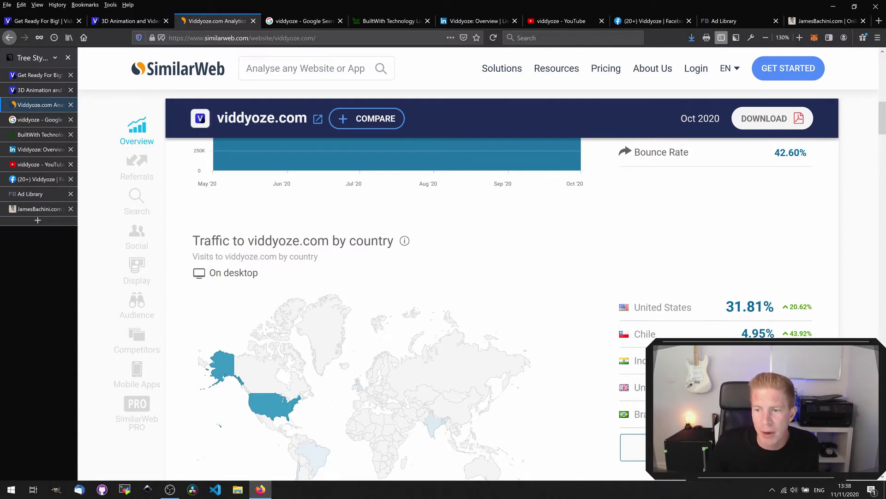
{"action": "left_click_drag", "start_coordinate": [777, 307], "coordinate": [725, 327]}
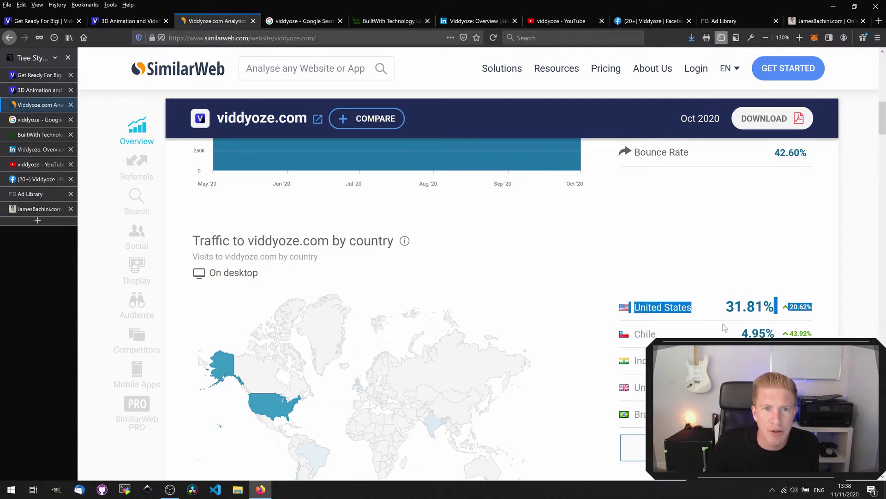
{"action": "left_click", "coordinate": [732, 264]}
{"action": "scroll", "coordinate": [723, 300], "scroll_direction": "down", "scroll_amount": 5}
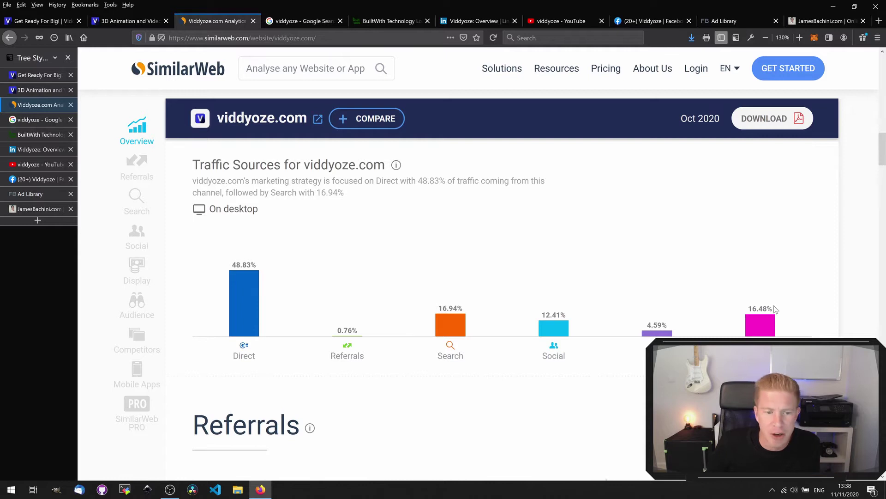
Scroll through search keywords and social traffic to Display Advertising (16.48%, top publisher youtube.com).
{"action": "scroll", "coordinate": [775, 305], "scroll_direction": "down", "scroll_amount": 6}
{"action": "scroll", "coordinate": [668, 317], "scroll_direction": "down", "scroll_amount": 8}
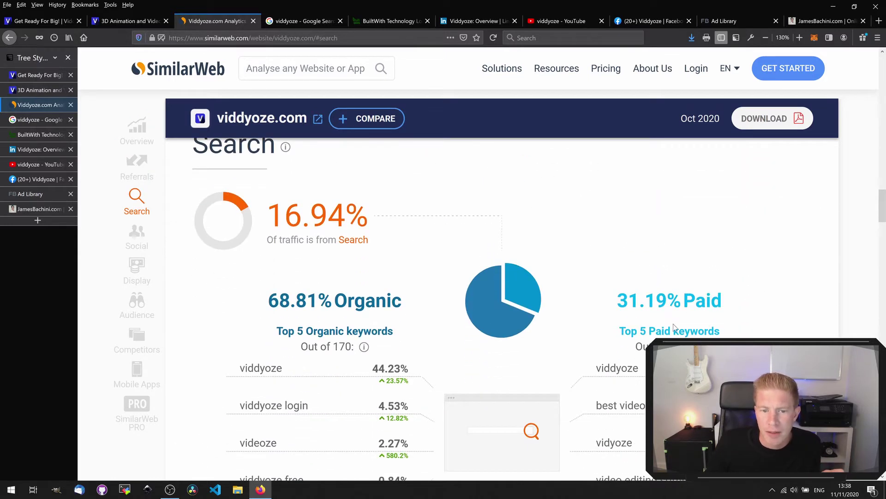
{"action": "scroll", "coordinate": [667, 317], "scroll_direction": "down", "scroll_amount": 2}
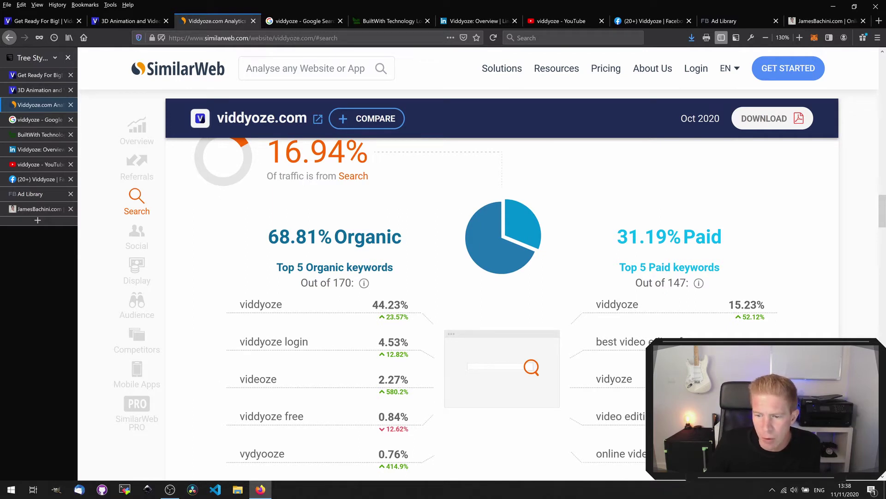
{"action": "scroll", "coordinate": [625, 372], "scroll_direction": "down", "scroll_amount": 10}
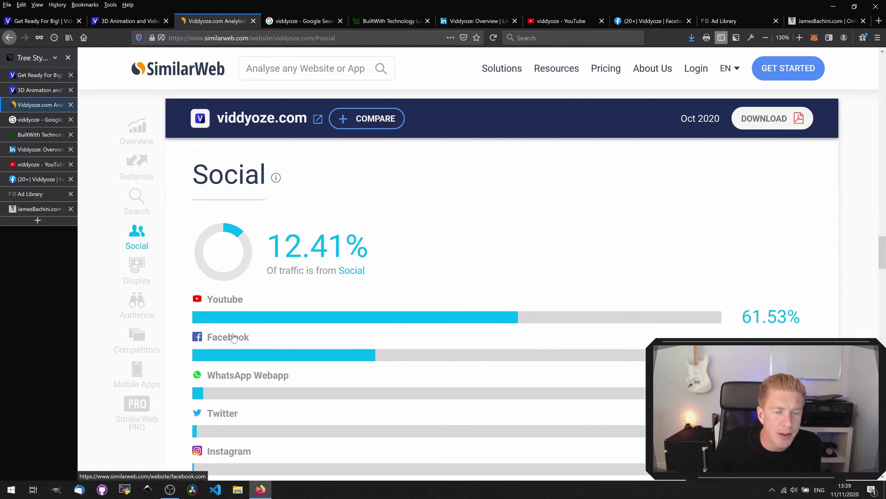
{"action": "scroll", "coordinate": [329, 356], "scroll_direction": "down", "scroll_amount": 2}
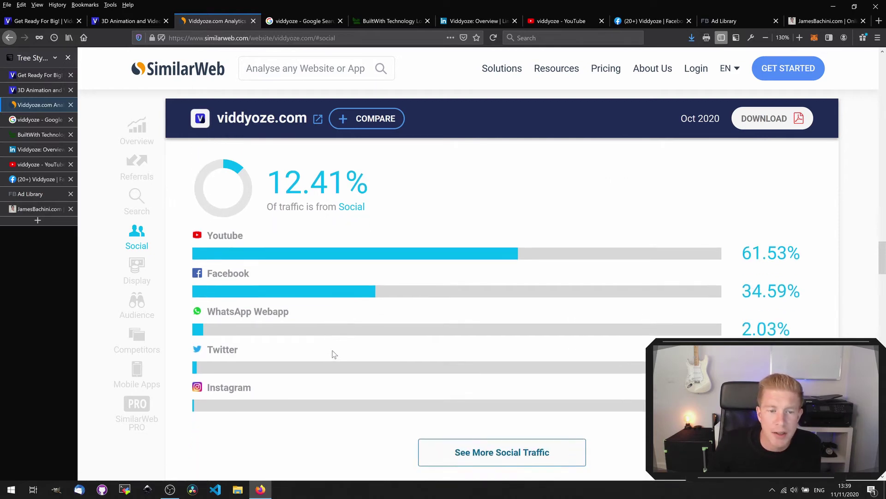
{"action": "scroll", "coordinate": [334, 354], "scroll_direction": "down", "scroll_amount": 10}
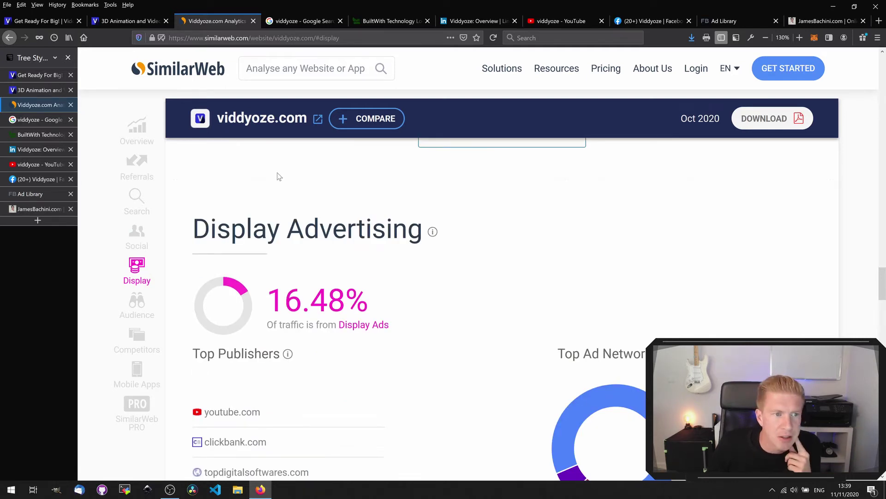
Look up viddyoze.com on BuiltWith and open GrowSumo's usage statistics in a new tab.
{"action": "left_click", "coordinate": [41, 135]}
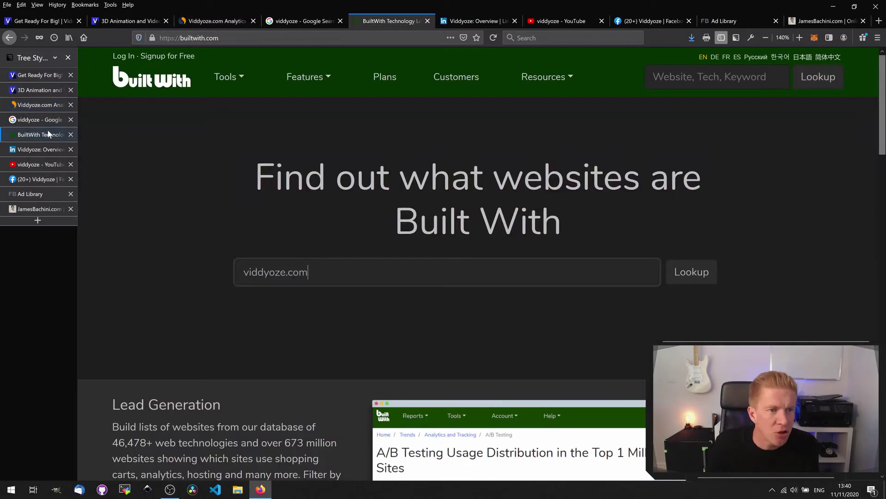
{"action": "left_click", "coordinate": [714, 278]}
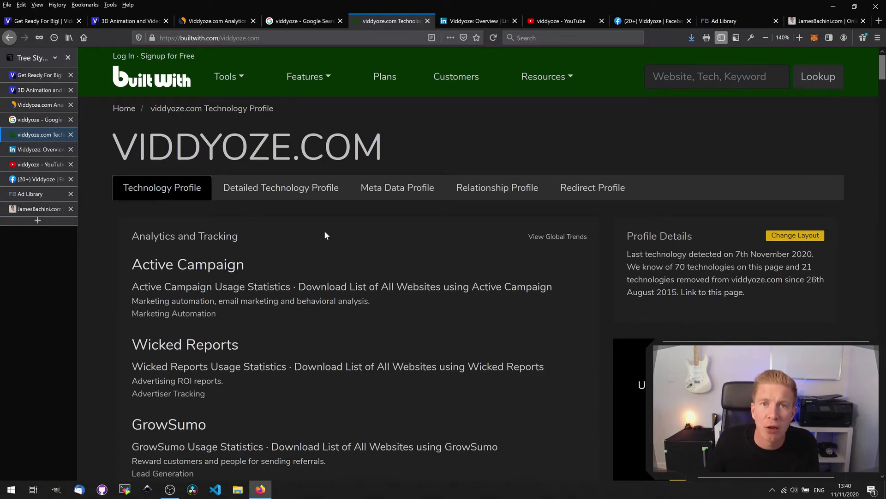
{"action": "scroll", "coordinate": [324, 236], "scroll_direction": "down", "scroll_amount": 2}
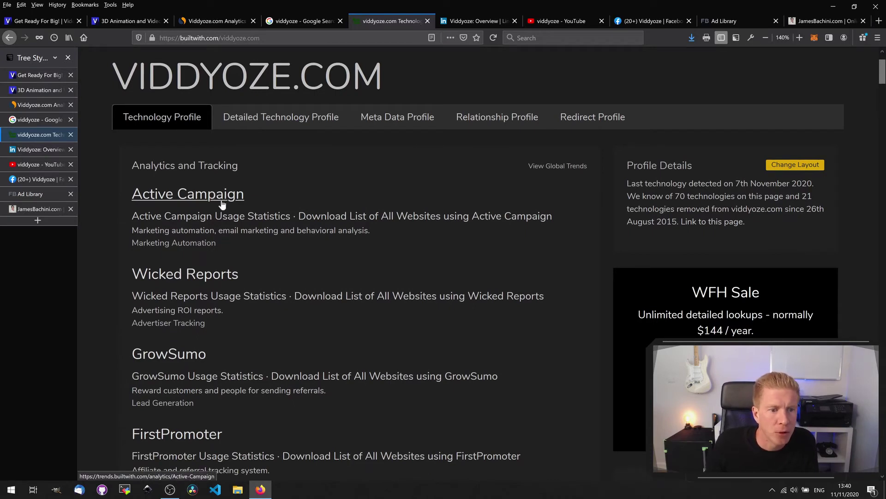
{"action": "scroll", "coordinate": [215, 275], "scroll_direction": "down", "scroll_amount": 2}
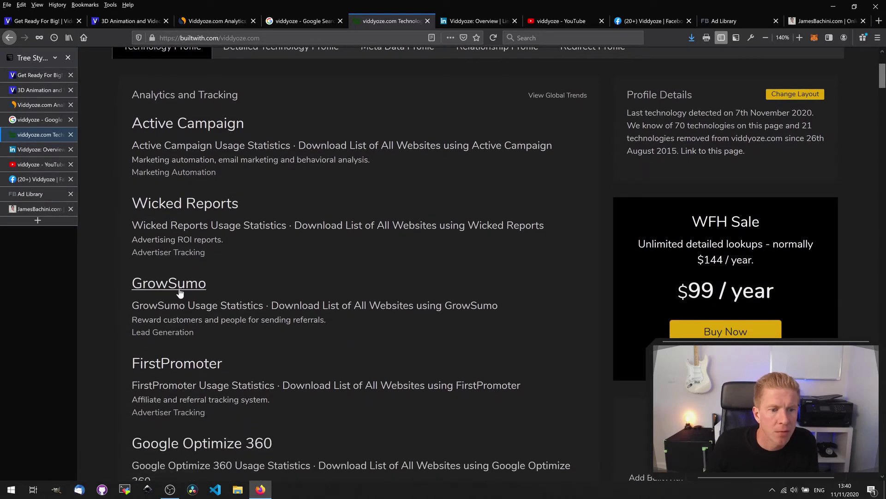
{"action": "right_click", "coordinate": [180, 286]}
{"action": "left_click", "coordinate": [212, 291]}
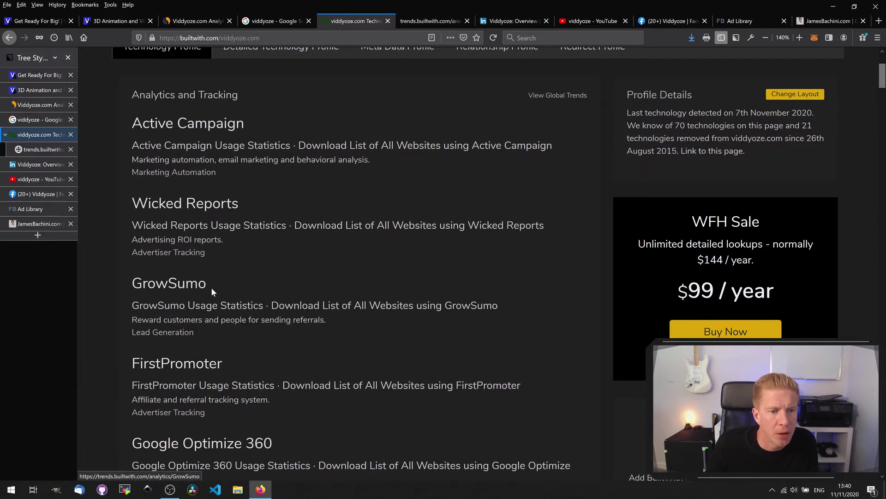
Go through the analytics, Facebook Pixel and conversion-tracking entries down to Widgets listing Tidio.
{"action": "scroll", "coordinate": [245, 319], "scroll_direction": "down", "scroll_amount": 2}
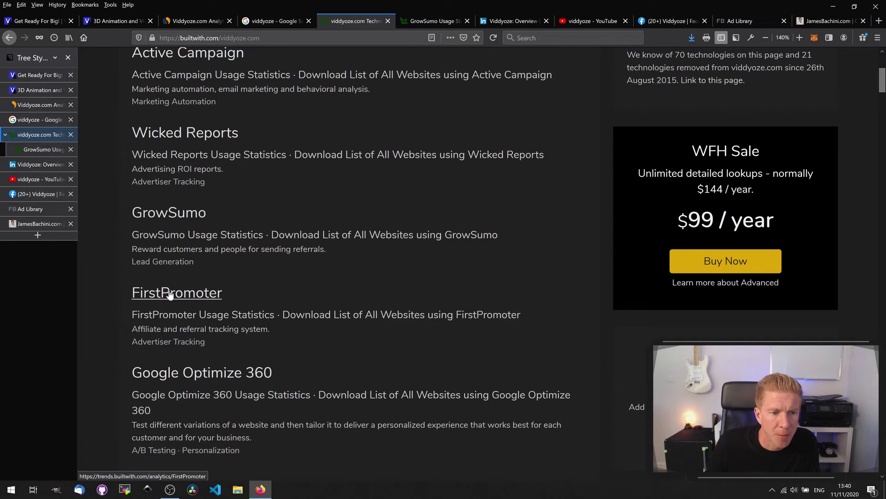
{"action": "scroll", "coordinate": [217, 307], "scroll_direction": "down", "scroll_amount": 4}
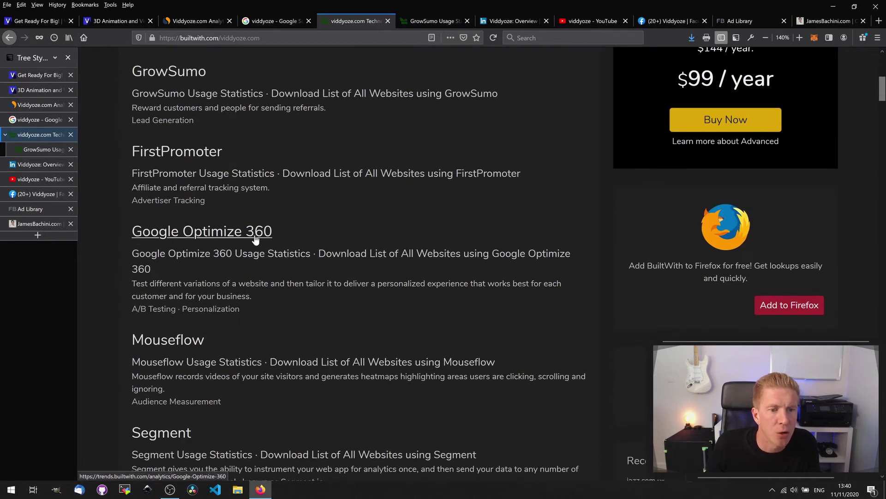
{"action": "scroll", "coordinate": [261, 321], "scroll_direction": "down", "scroll_amount": 4}
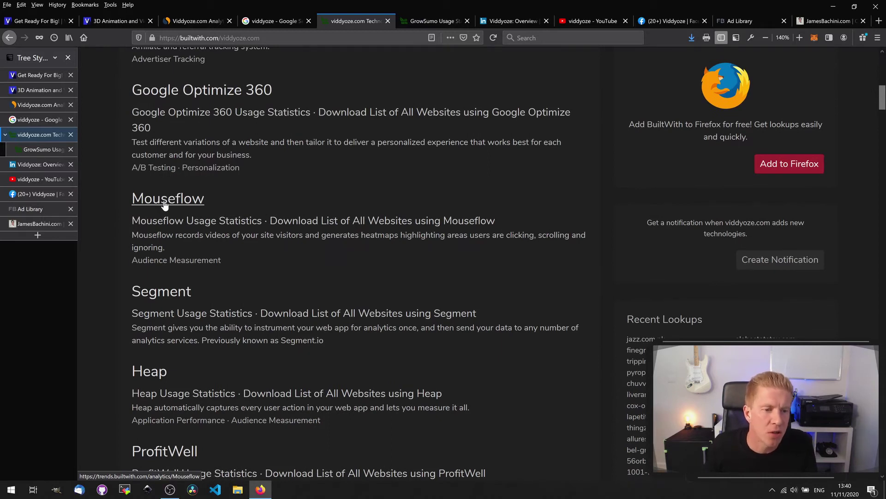
{"action": "scroll", "coordinate": [164, 204], "scroll_direction": "down", "scroll_amount": 3}
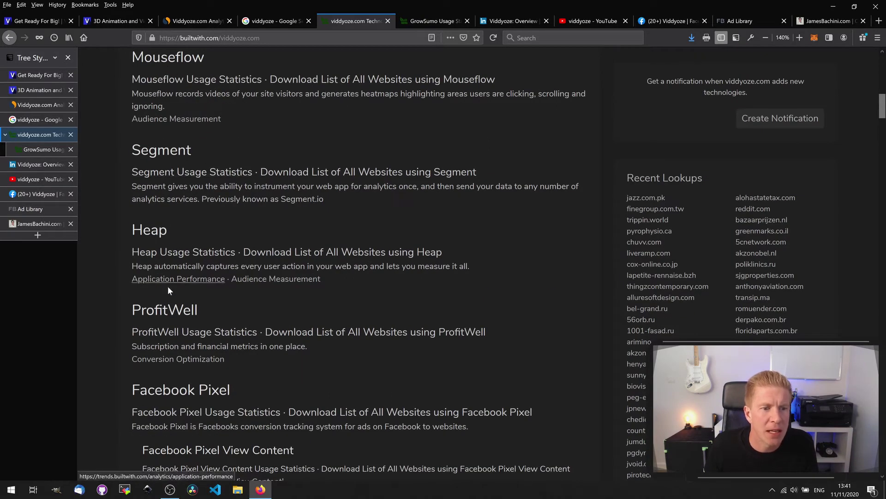
{"action": "scroll", "coordinate": [252, 354], "scroll_direction": "down", "scroll_amount": 2}
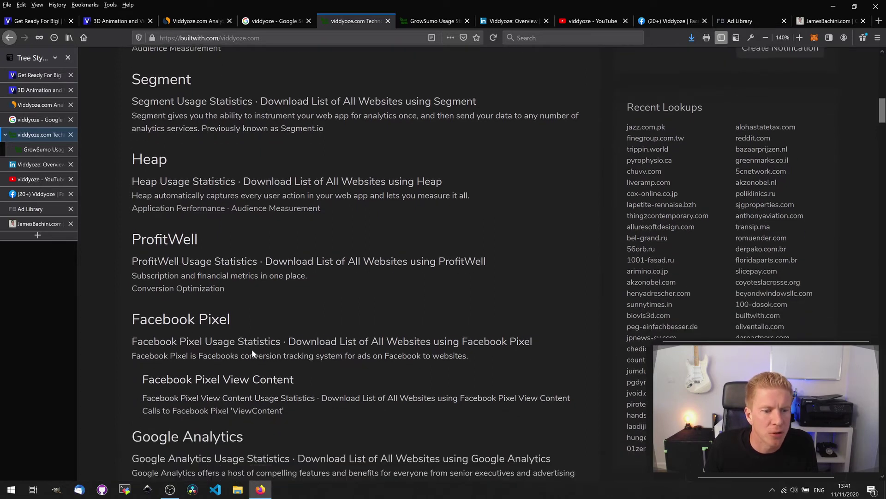
{"action": "scroll", "coordinate": [252, 353], "scroll_direction": "down", "scroll_amount": 4}
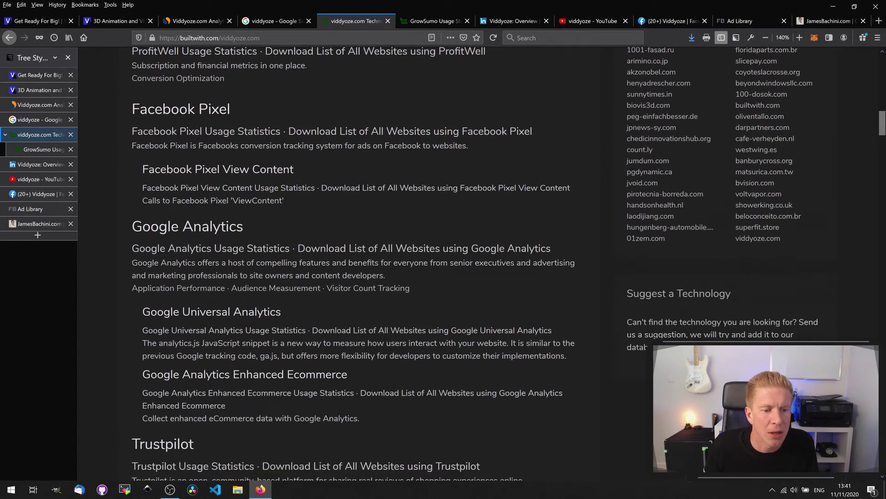
{"action": "scroll", "coordinate": [251, 349], "scroll_direction": "down", "scroll_amount": 2}
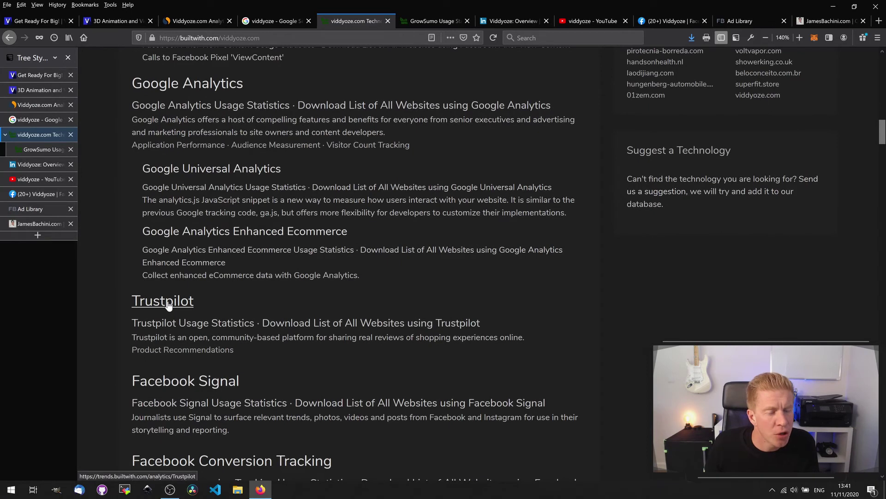
{"action": "scroll", "coordinate": [219, 369], "scroll_direction": "down", "scroll_amount": 2}
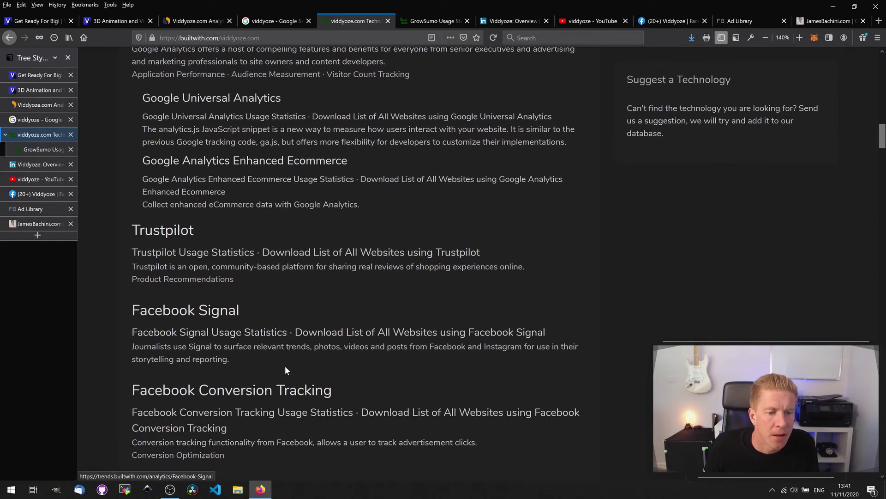
{"action": "scroll", "coordinate": [285, 369], "scroll_direction": "down", "scroll_amount": 4}
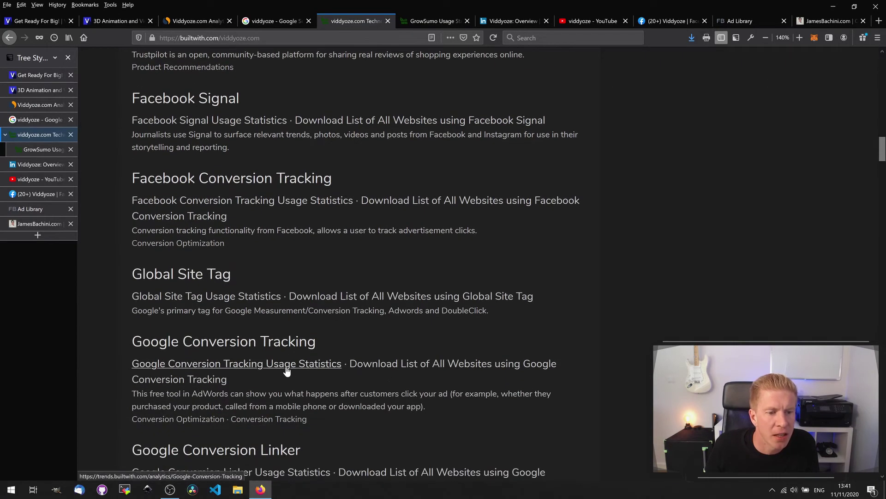
{"action": "scroll", "coordinate": [286, 370], "scroll_direction": "down", "scroll_amount": 2}
{"action": "scroll", "coordinate": [320, 292], "scroll_direction": "down", "scroll_amount": 3}
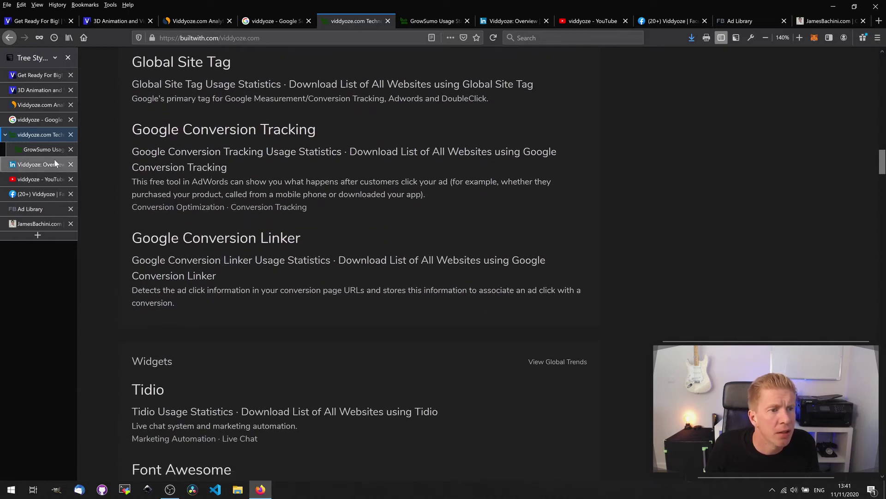
Switch to the GrowSumo tab showing PartnerStack's 'The partner platform that powers revenue' homepage.
{"action": "left_click", "coordinate": [42, 149]}
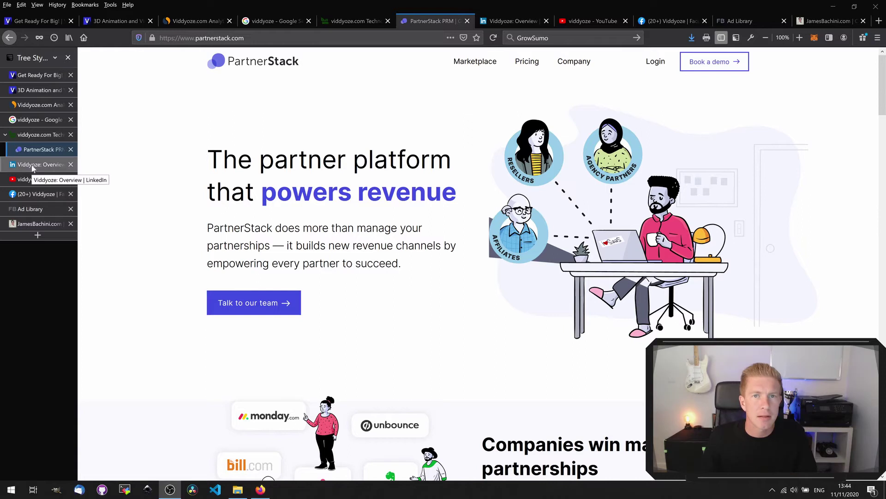
Browse the Viddyoze staff cards on LinkedIn People, then go to the viddyoze YouTube results.
{"action": "key", "text": "ctrl+Tab"}
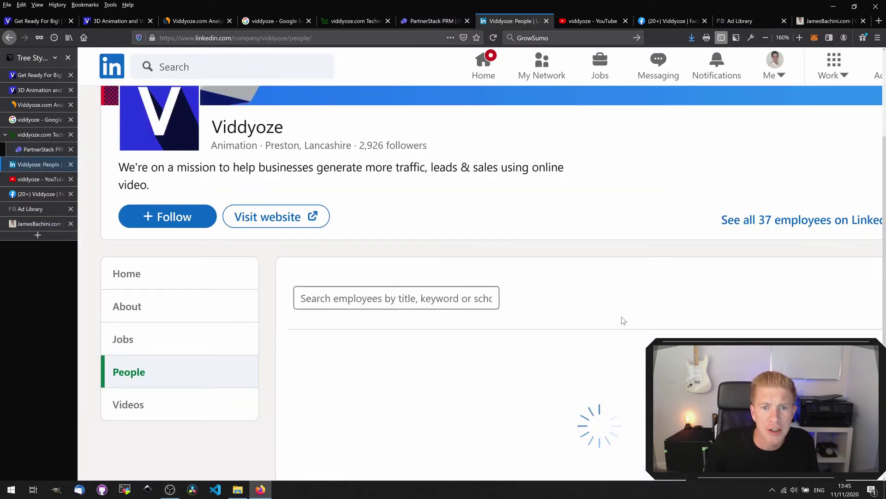
{"action": "scroll", "coordinate": [623, 320], "scroll_direction": "down", "scroll_amount": 10}
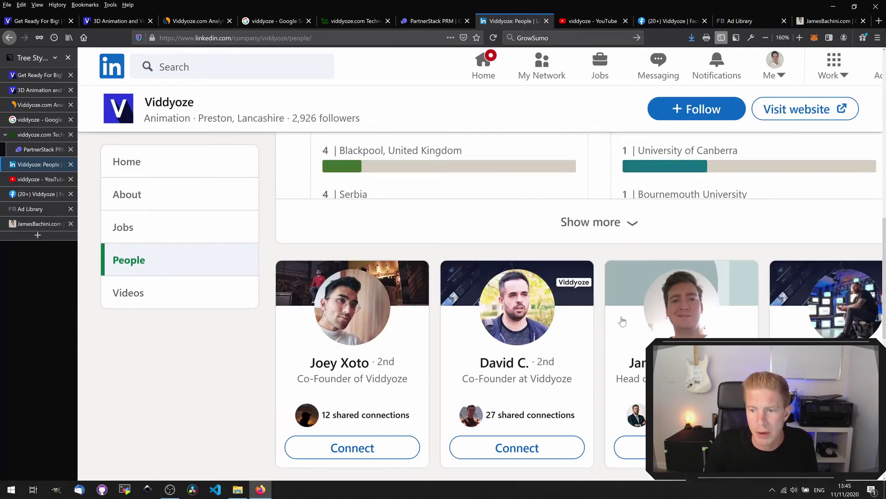
{"action": "scroll", "coordinate": [623, 321], "scroll_direction": "down", "scroll_amount": 2}
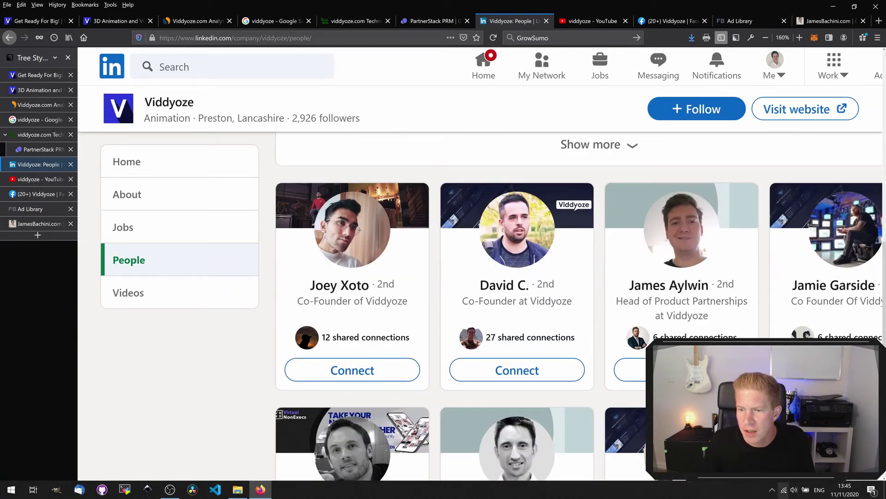
{"action": "scroll", "coordinate": [508, 305], "scroll_direction": "down", "scroll_amount": 8}
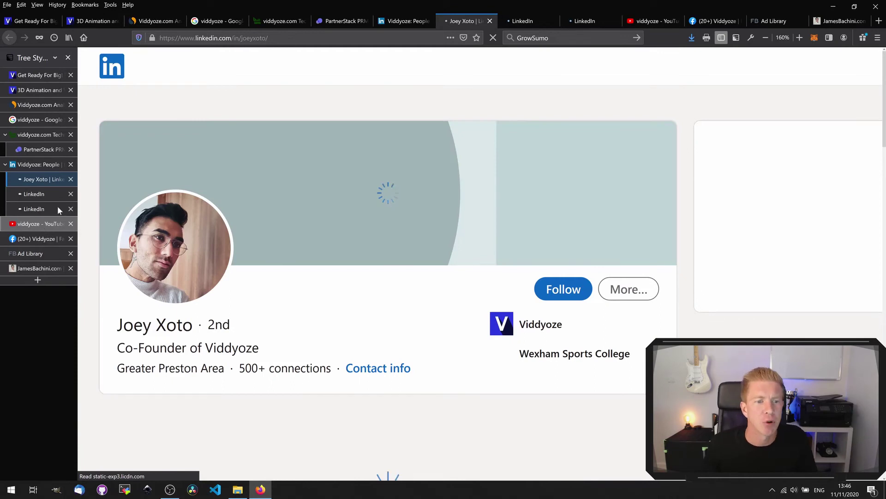
{"action": "left_click", "coordinate": [36, 225]}
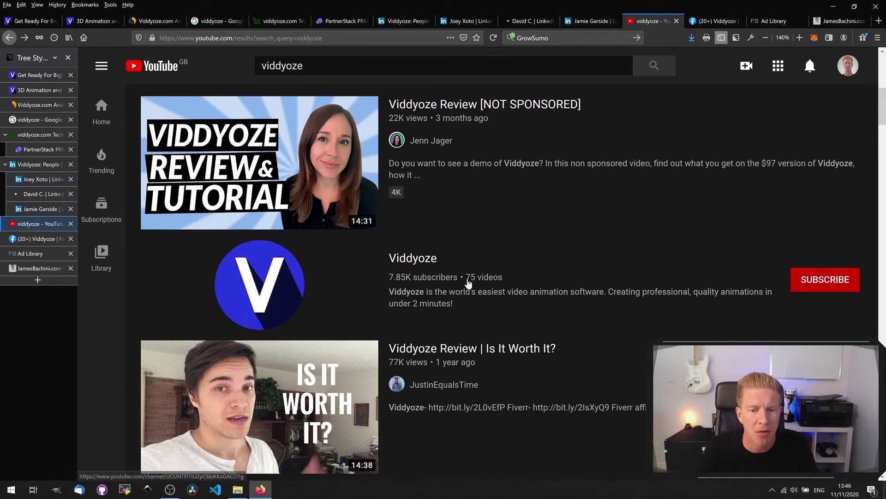
Scroll past the viddyoze channel (7.85K subscribers) and review videos, then go to Viddyoze's Facebook page.
{"action": "scroll", "coordinate": [469, 282], "scroll_direction": "down", "scroll_amount": 10}
{"action": "scroll", "coordinate": [469, 275], "scroll_direction": "down", "scroll_amount": 3}
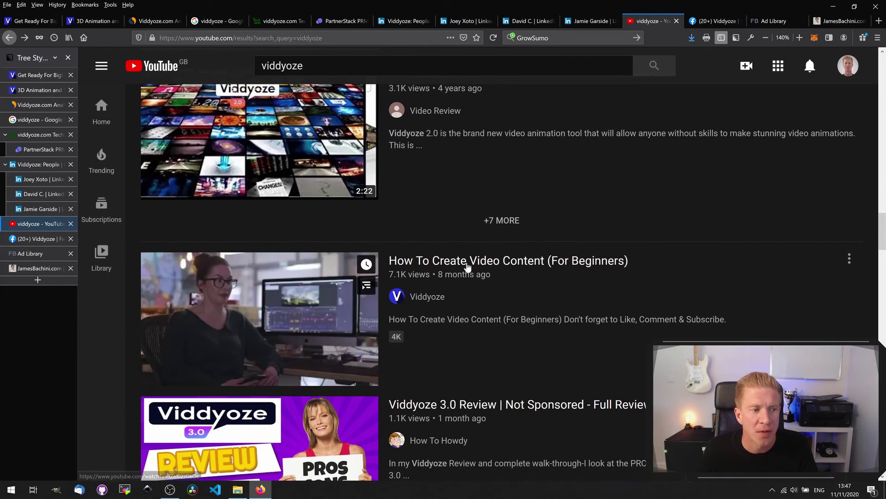
{"action": "key", "text": "ctrl+Tab"}
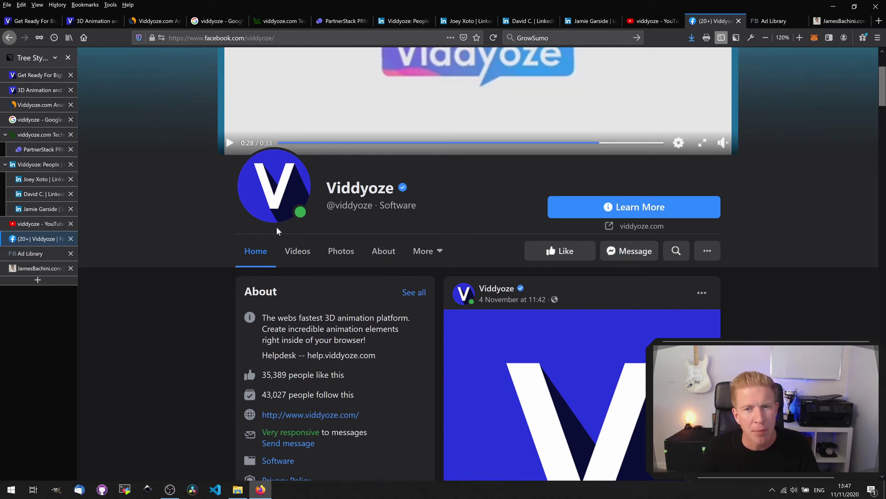
Open Viddyoze's Ad Library results and highlight the first ad's $67 one-time price.
{"action": "left_click", "coordinate": [28, 254]}
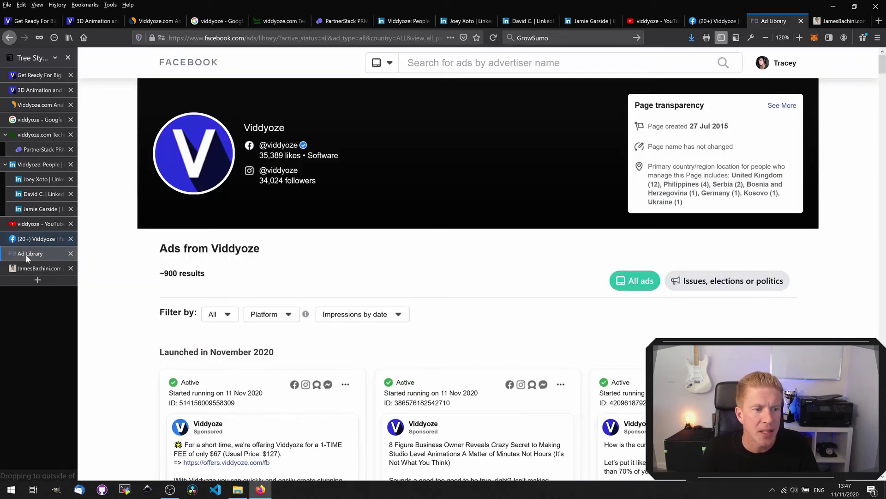
{"action": "scroll", "coordinate": [408, 301], "scroll_direction": "down", "scroll_amount": 1}
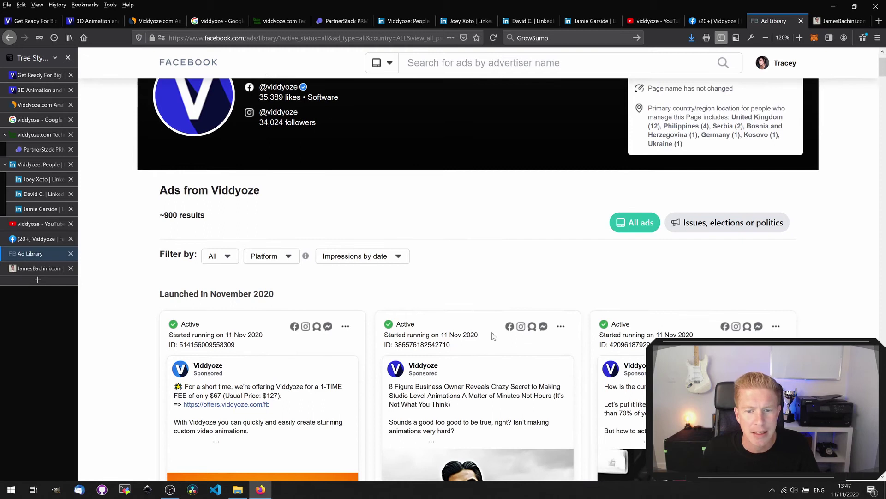
{"action": "scroll", "coordinate": [565, 415], "scroll_direction": "down", "scroll_amount": 3}
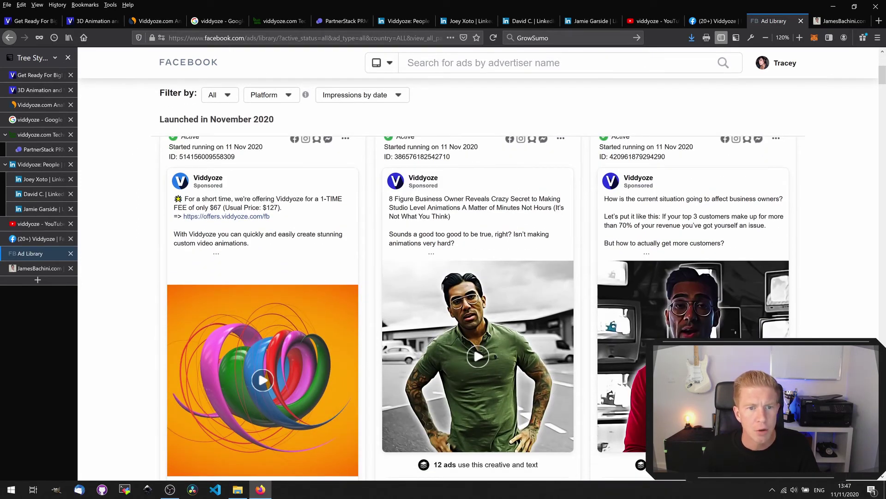
{"action": "left_click_drag", "start_coordinate": [219, 198], "coordinate": [283, 208]}
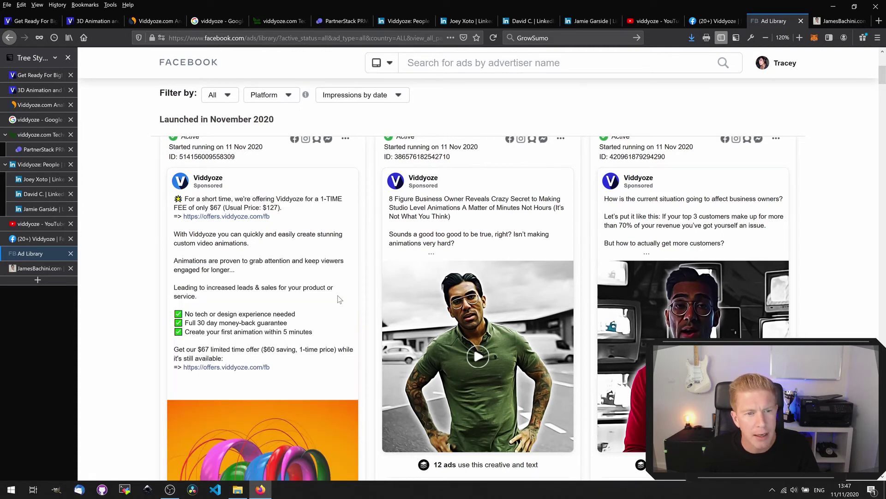
{"action": "scroll", "coordinate": [529, 251], "scroll_direction": "up", "scroll_amount": 1}
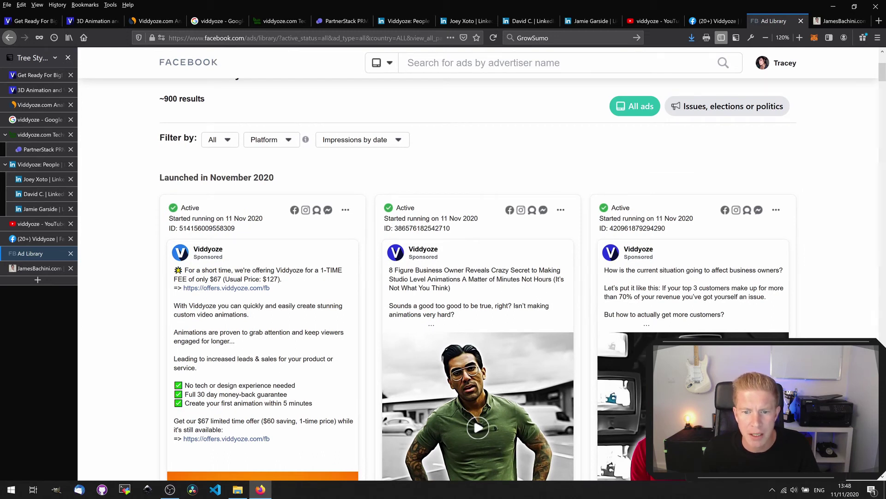
Expand the second ad's full copy, check a co-founder's LinkedIn profile, and return to the ads.
{"action": "left_click_drag", "start_coordinate": [395, 279], "coordinate": [432, 279]}
{"action": "left_click", "coordinate": [432, 325]}
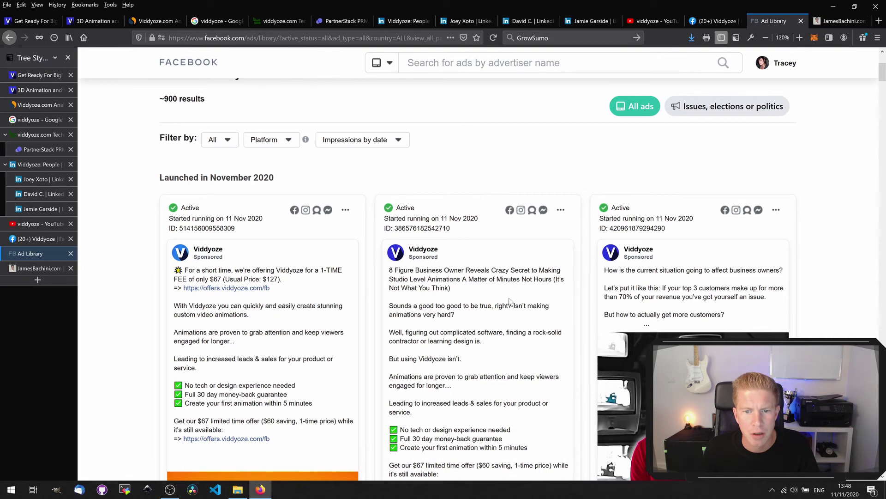
{"action": "scroll", "coordinate": [478, 279], "scroll_direction": "down", "scroll_amount": 1}
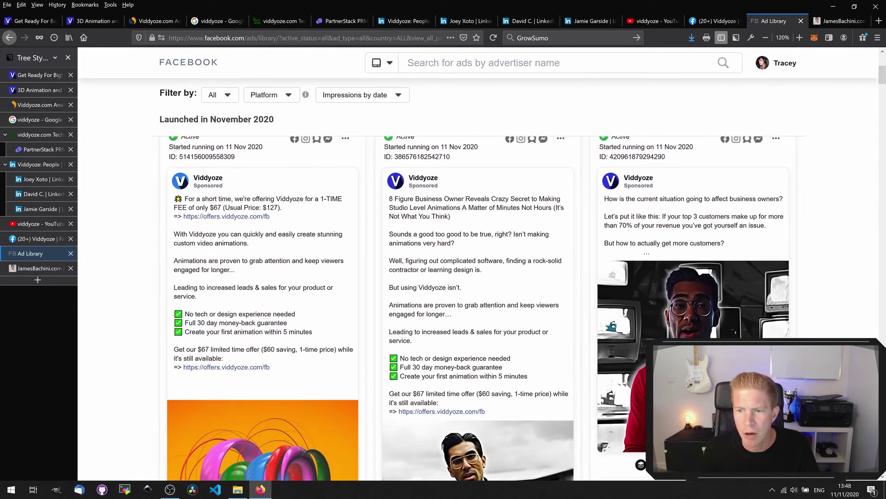
{"action": "left_click", "coordinate": [43, 181]}
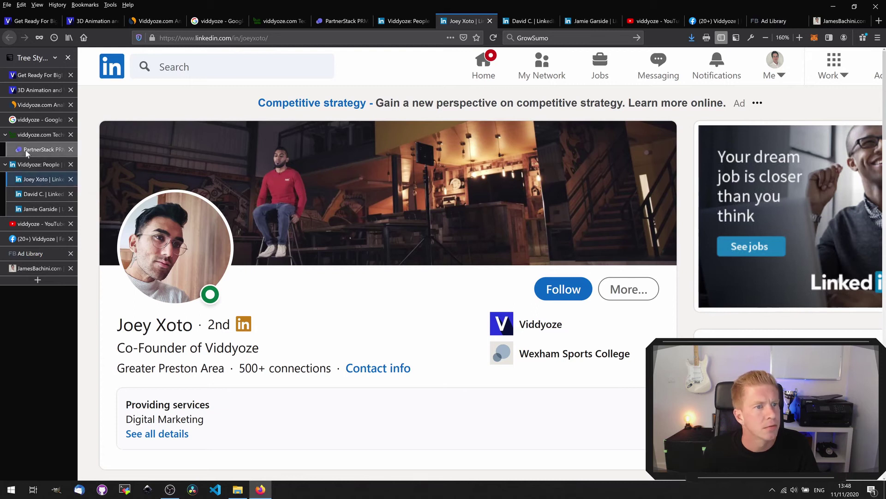
{"action": "left_click", "coordinate": [36, 253]}
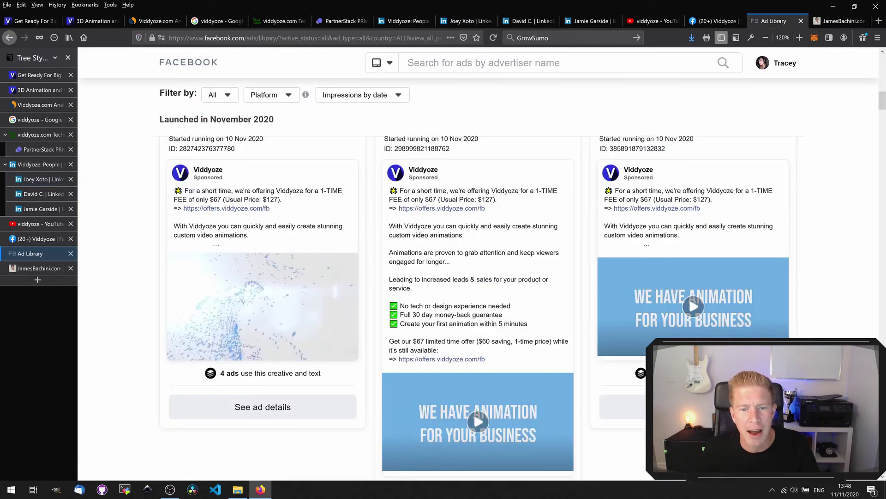
{"action": "mouse_move", "coordinate": [266, 314]}
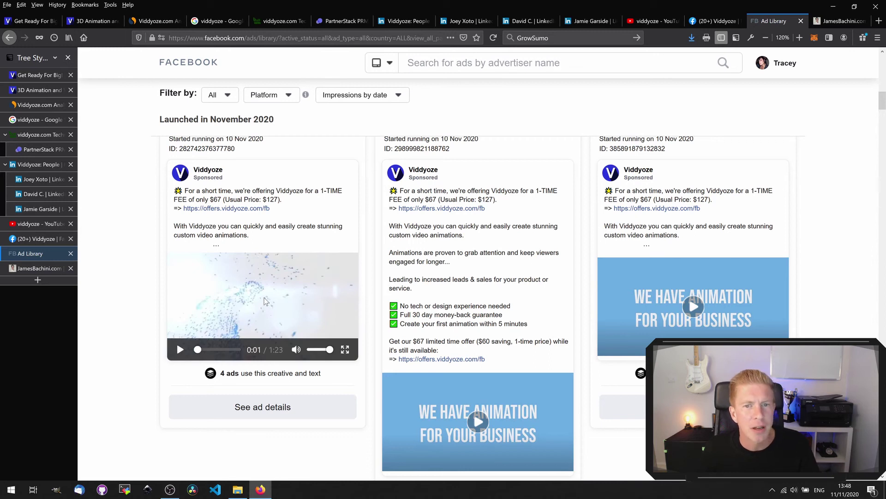